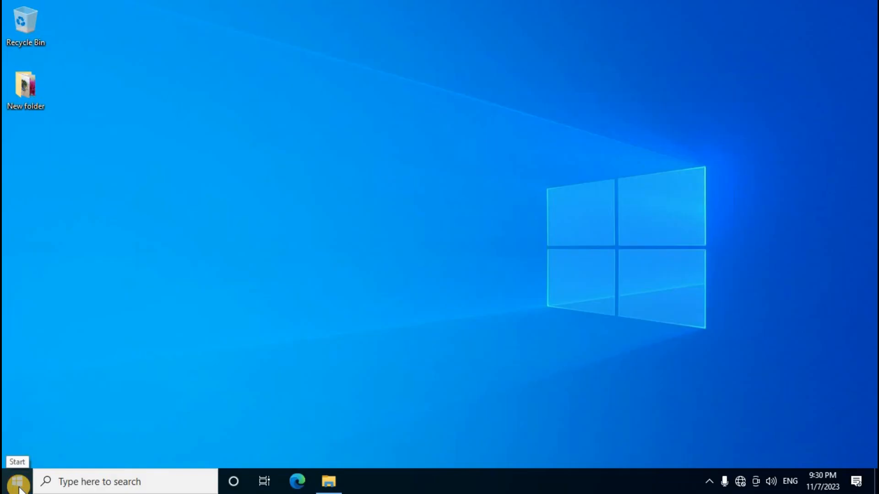
pyautogui.click(18, 486)
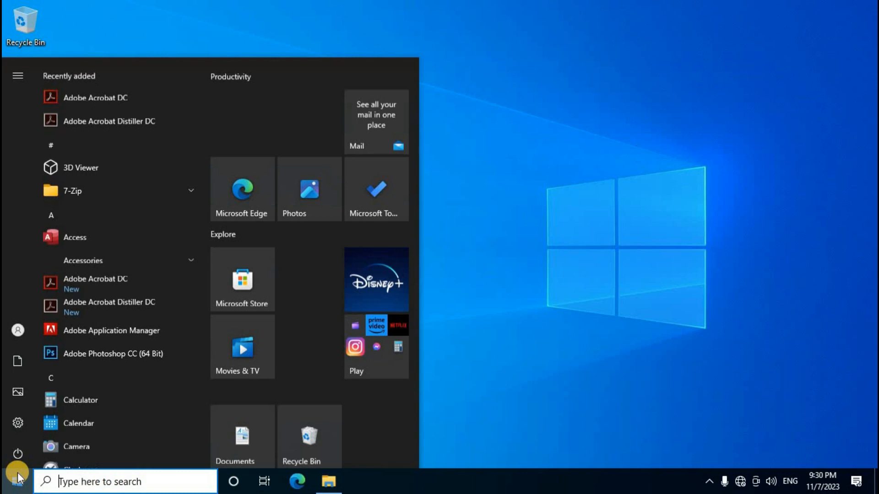
pyautogui.click(33, 456)
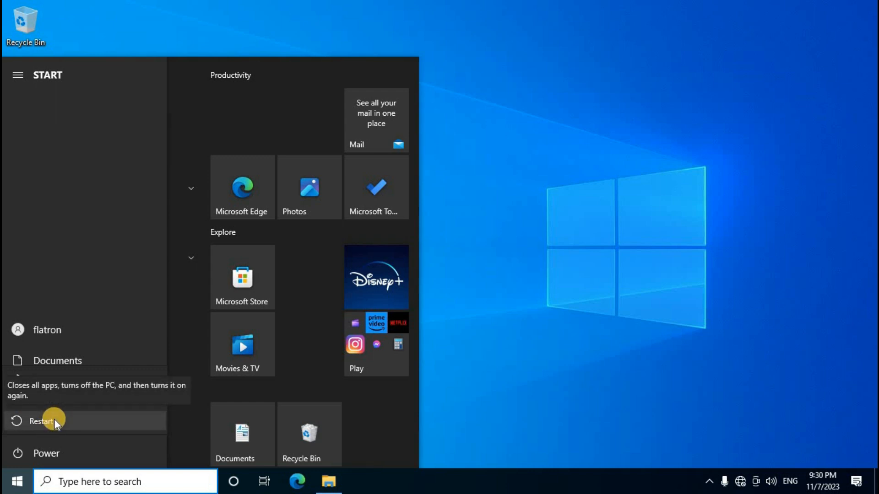
pyautogui.click(525, 166)
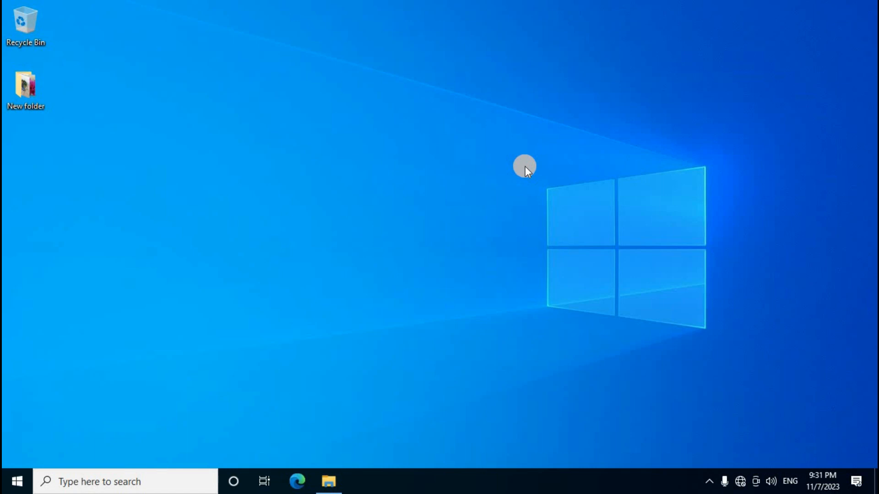
# Create a desktop shortcut with the target "Shutdown -s -t 1", keeping the suggested name shutdown.
pyautogui.rightClick(379, 141)
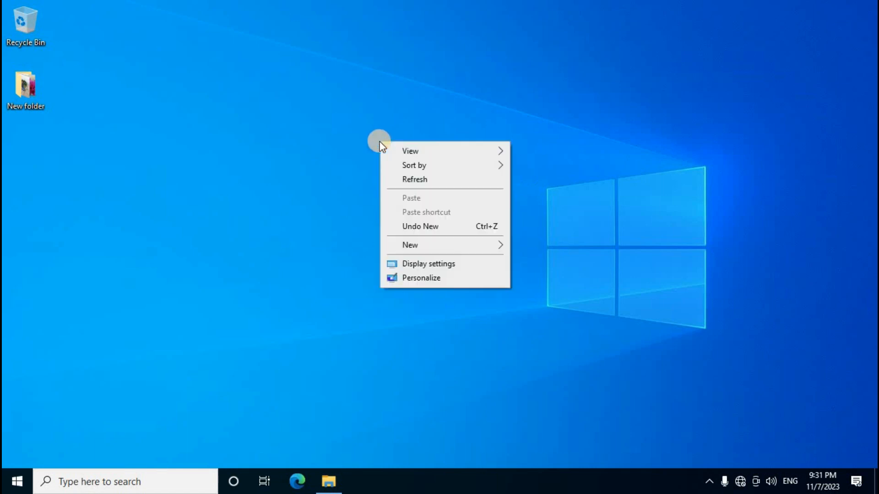
pyautogui.moveTo(449, 247)
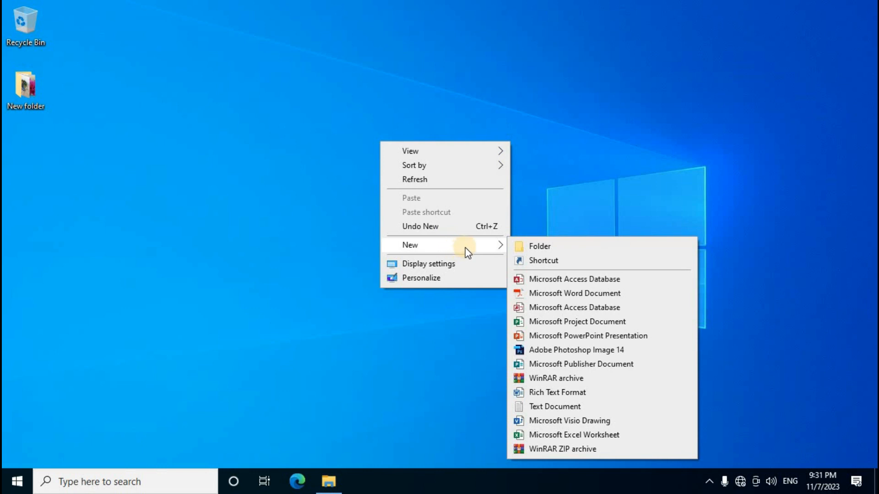
pyautogui.click(555, 261)
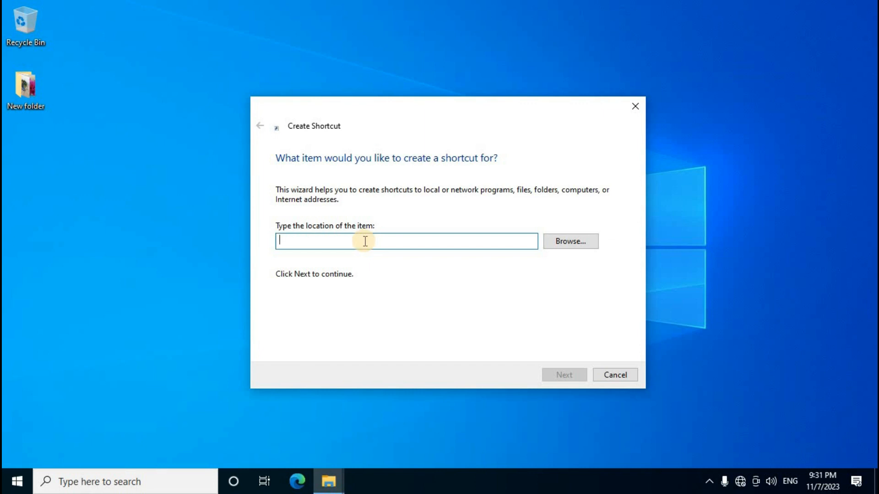
pyautogui.write('Shutdown')
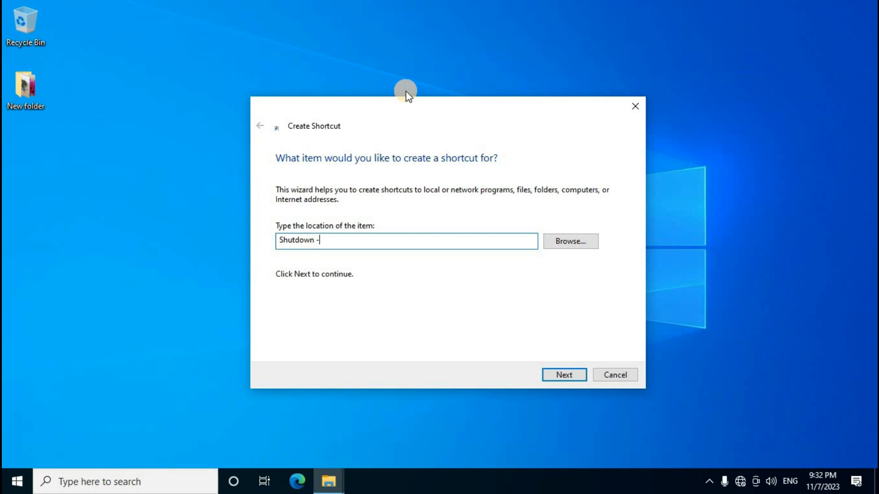
pyautogui.write(' -s -t 1')
pyautogui.click(559, 376)
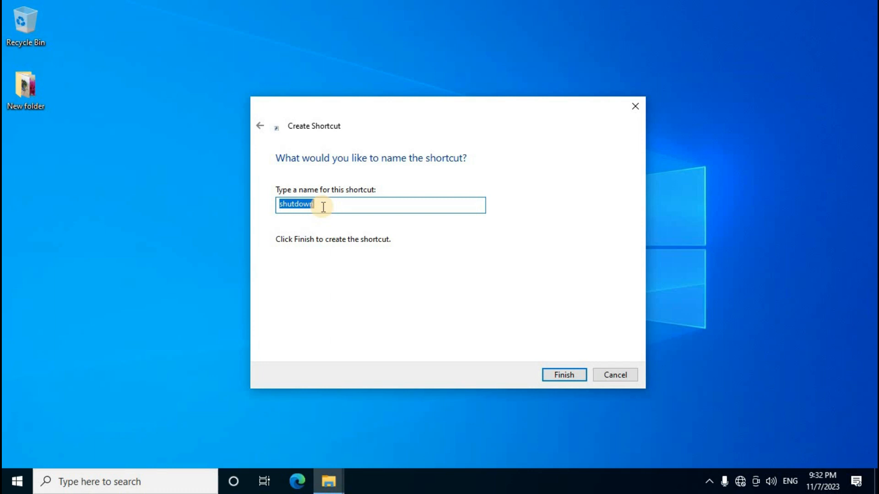
pyautogui.click(556, 377)
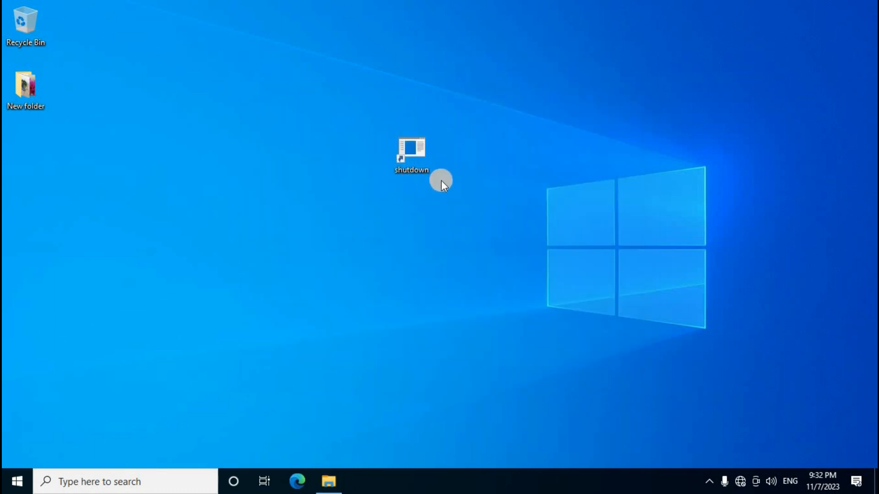
# Begin a second desktop shortcut and set its target location to "Shutdown -s -t 1".
pyautogui.rightClick(309, 187)
pyautogui.click(359, 292)
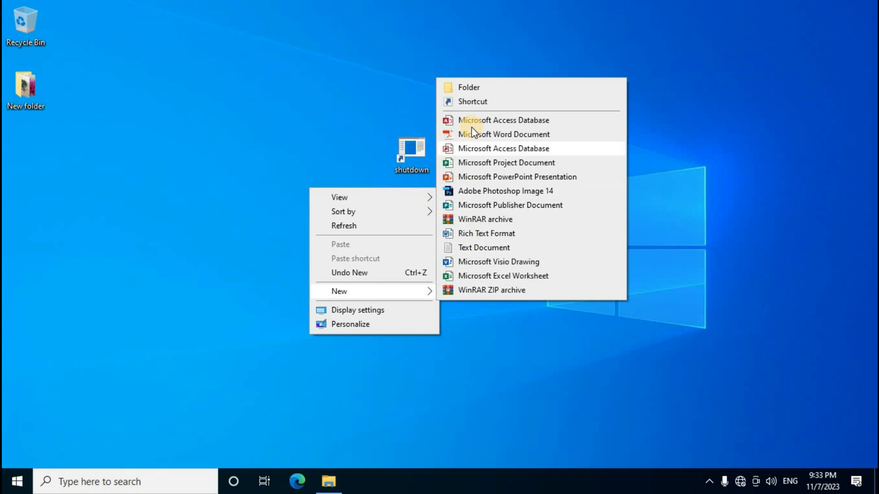
pyautogui.click(471, 102)
pyautogui.click(400, 243)
pyautogui.write('Shutdown')
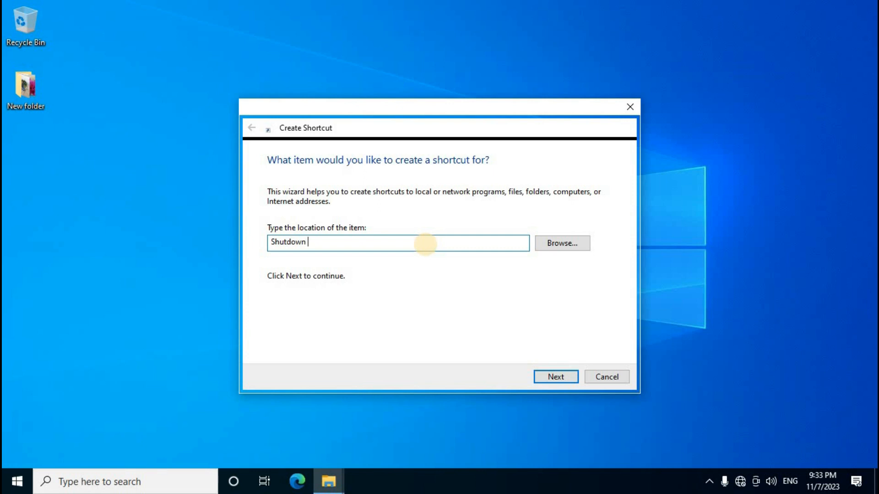
pyautogui.write(' -s -t 1')
pyautogui.click(557, 379)
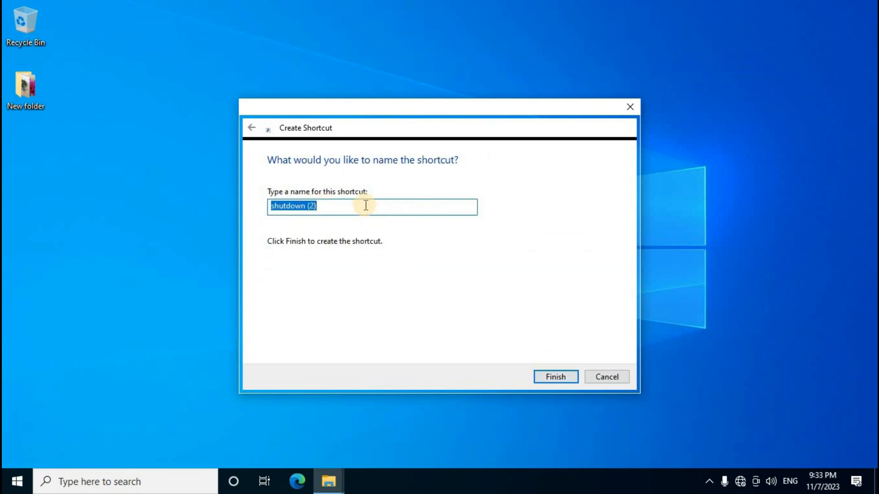
# Name the second shortcut Restart and finish creating it.
pyautogui.press('BackSpace')
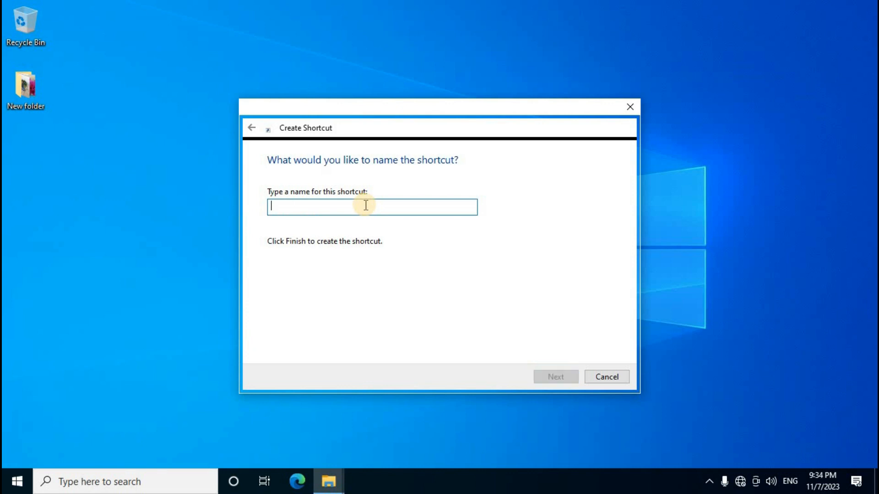
pyautogui.write('Restart')
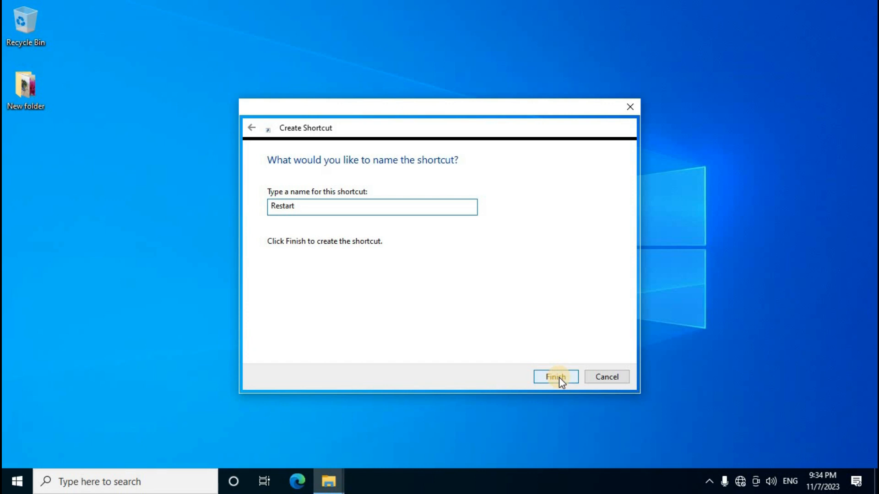
pyautogui.click(556, 376)
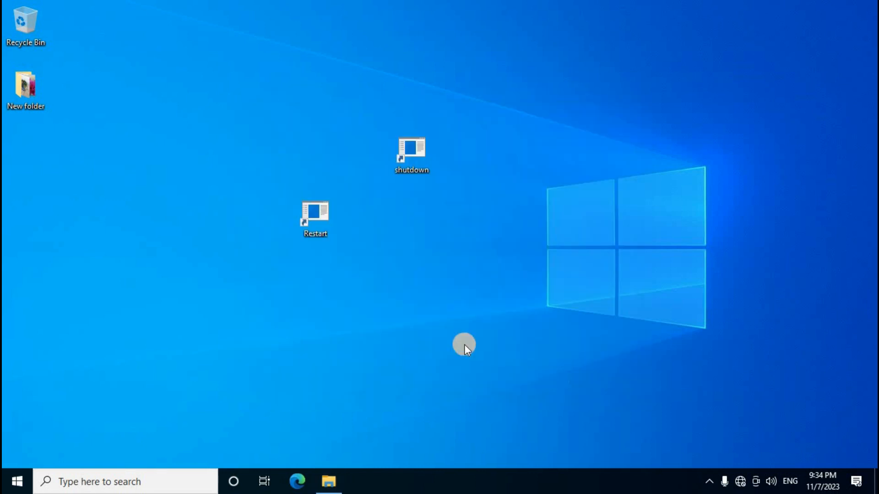
# Change the shutdown shortcut's icon to the red power symbol and apply the change.
pyautogui.rightClick(417, 154)
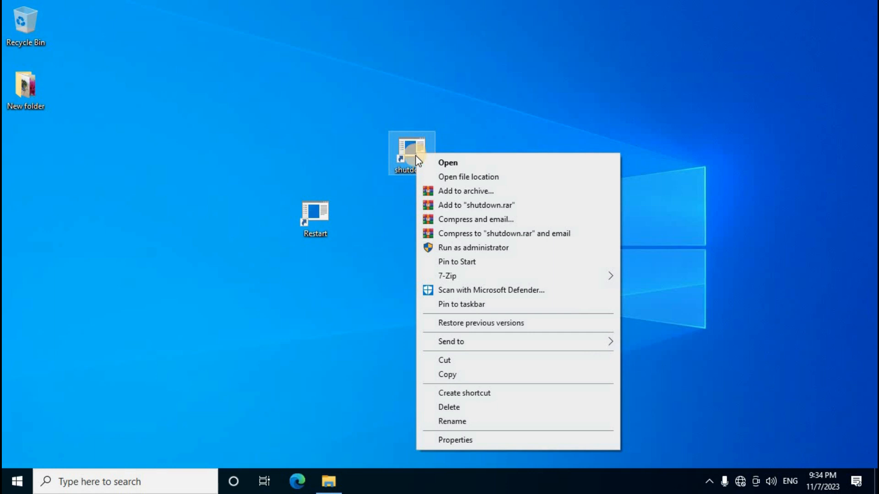
pyautogui.click(467, 447)
pyautogui.click(445, 316)
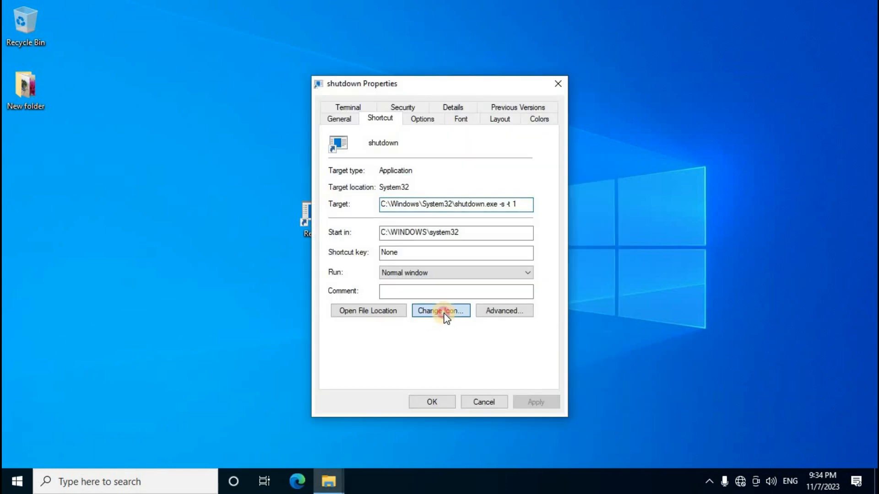
pyautogui.click(525, 251)
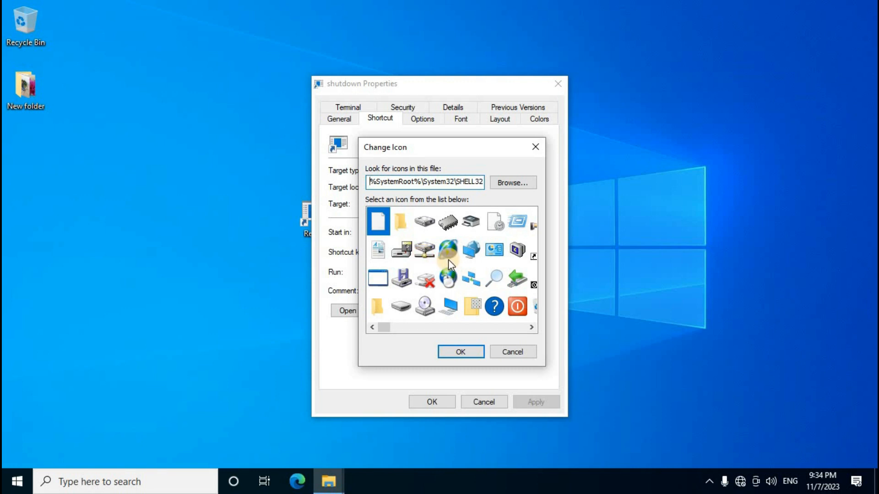
pyautogui.click(518, 309)
pyautogui.click(454, 354)
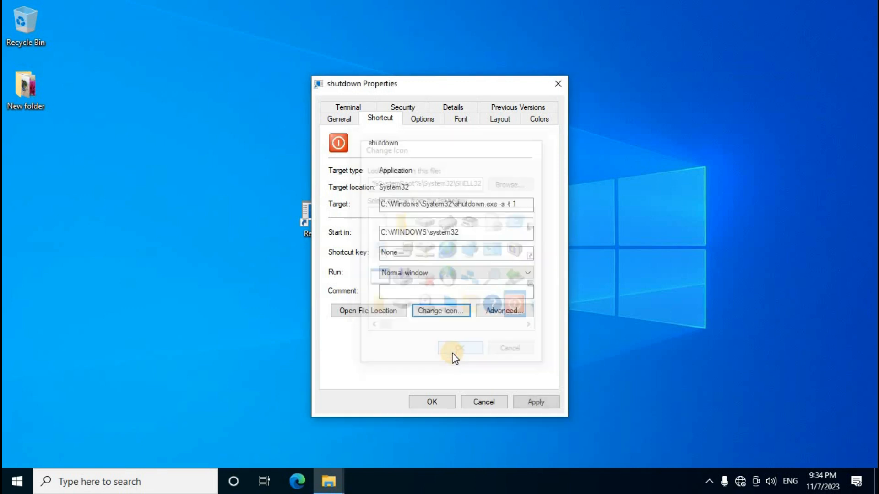
pyautogui.click(532, 403)
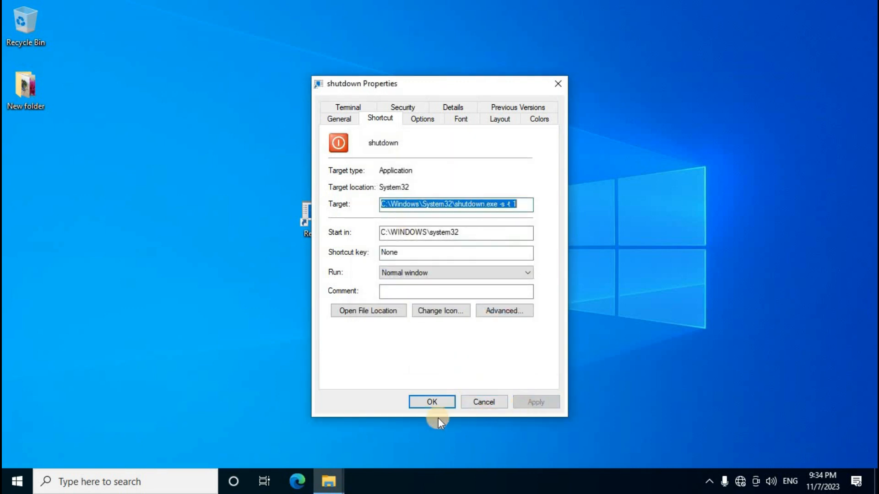
pyautogui.click(430, 403)
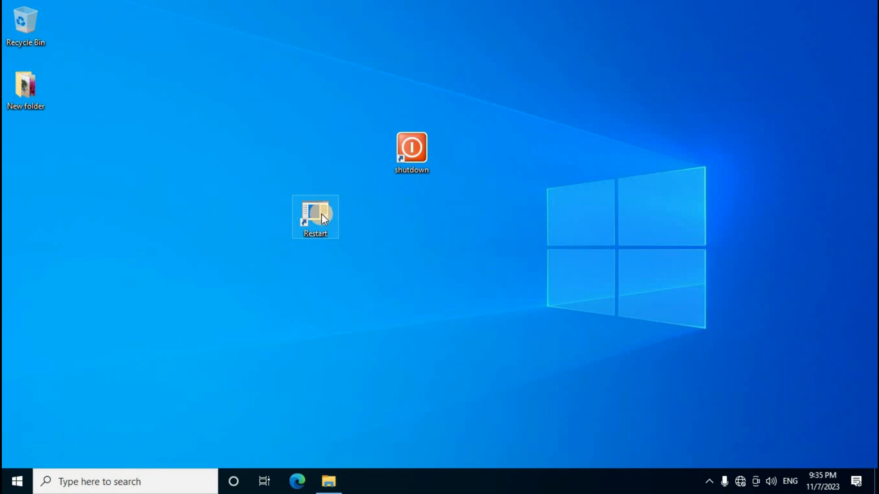
# Change the Restart shortcut's icon to the blue circular arrows and apply the change.
pyautogui.rightClick(321, 215)
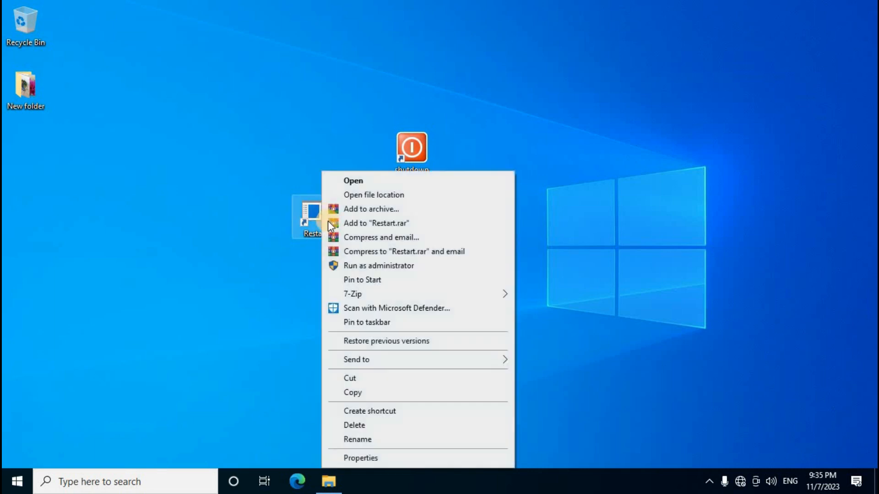
pyautogui.click(382, 458)
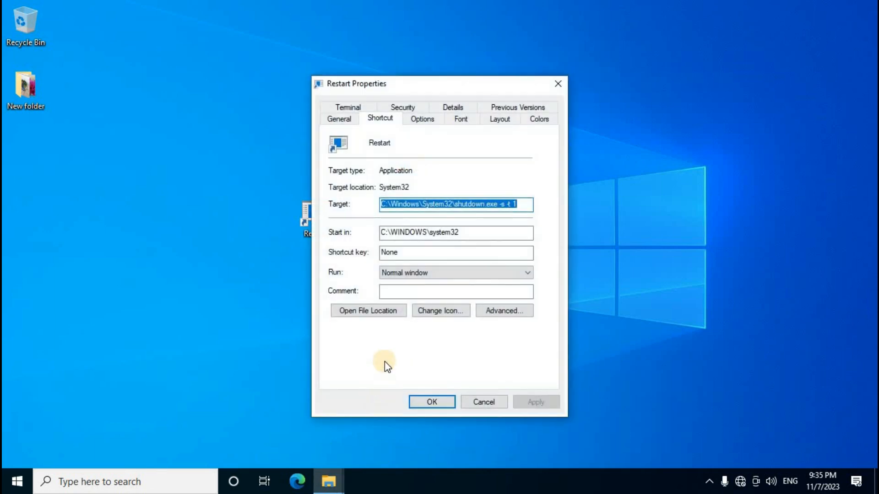
pyautogui.moveTo(394, 86); pyautogui.dragTo(390, 63)
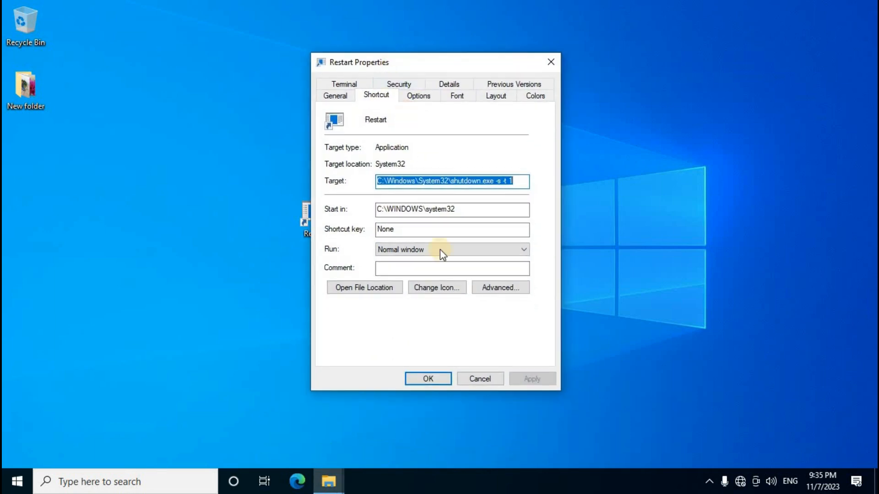
pyautogui.click(437, 291)
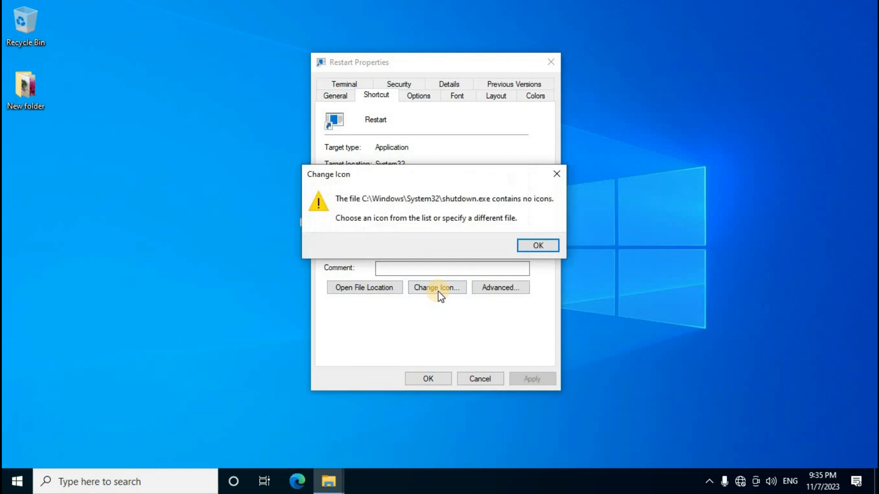
pyautogui.click(549, 246)
pyautogui.moveTo(378, 307); pyautogui.dragTo(481, 304)
pyautogui.click(419, 253)
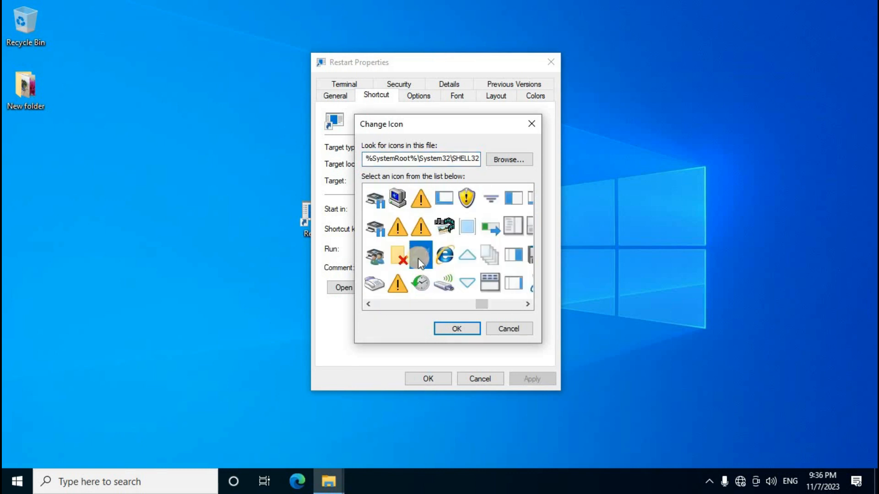
pyautogui.click(459, 329)
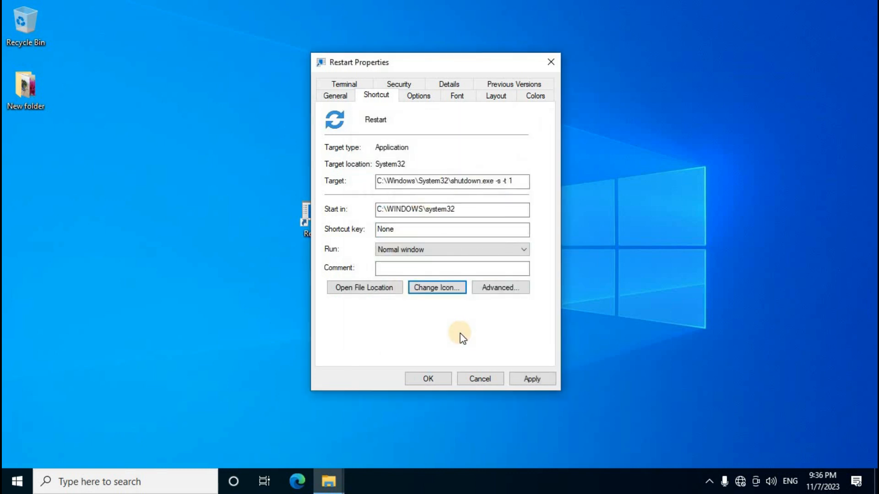
pyautogui.click(531, 379)
pyautogui.click(426, 378)
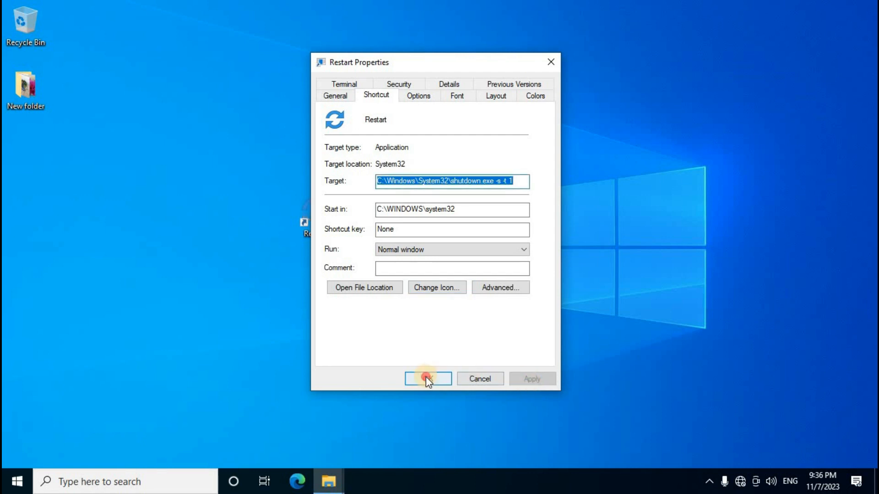
# Move the shutdown and Restart shortcuts into the desktop icon column below New folder.
pyautogui.moveTo(406, 147); pyautogui.dragTo(26, 150)
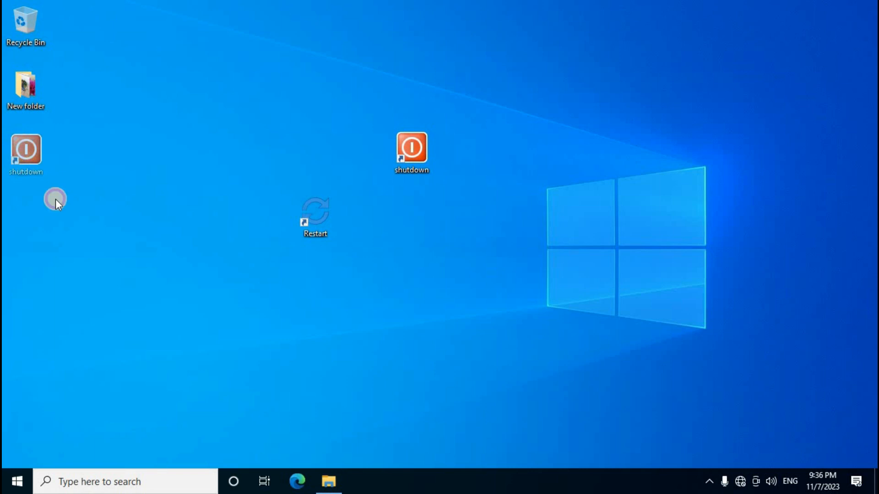
pyautogui.moveTo(316, 213); pyautogui.dragTo(18, 215)
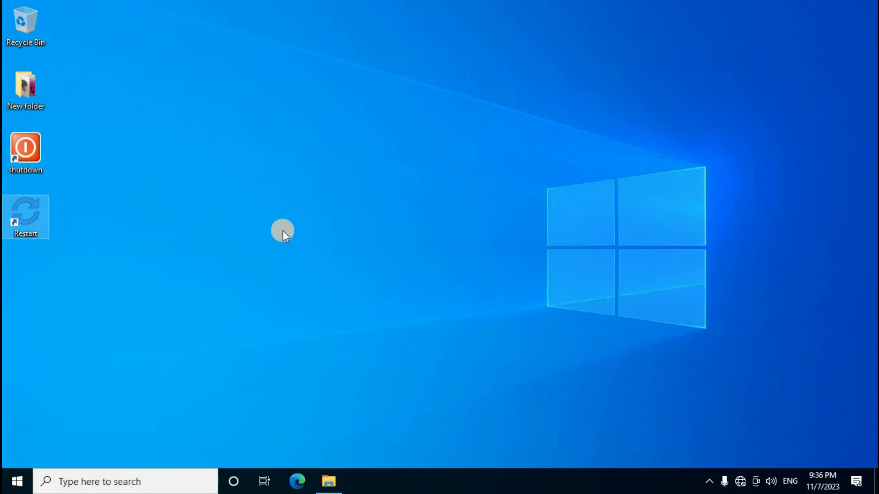
# Create a desktop shortcut to DVD RW Drive (F:) and finish it with the name CD Drive.
pyautogui.rightClick(285, 135)
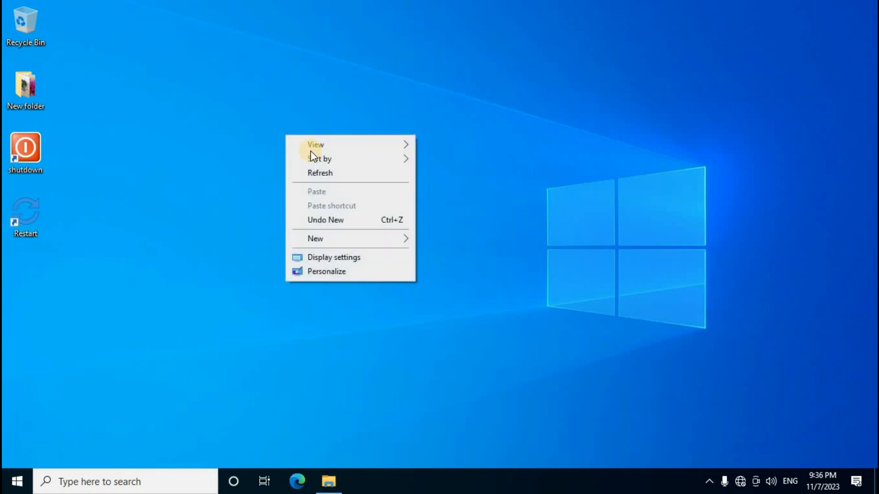
pyautogui.moveTo(328, 242)
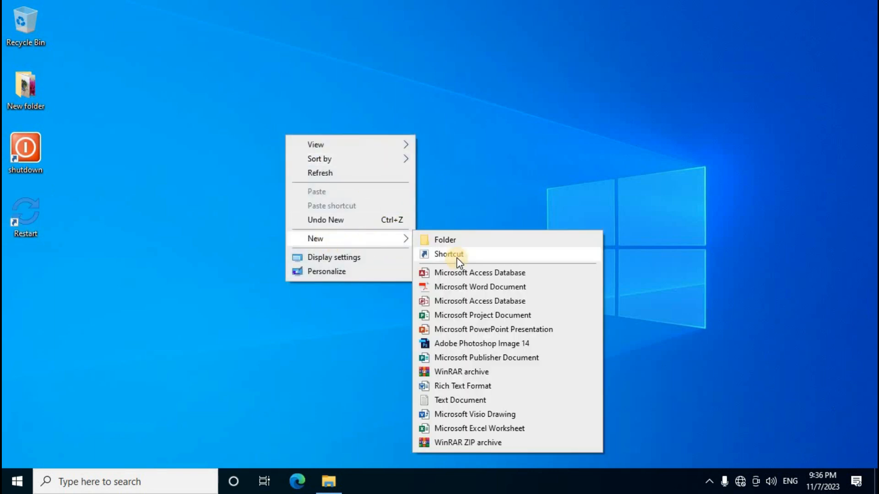
pyautogui.click(457, 257)
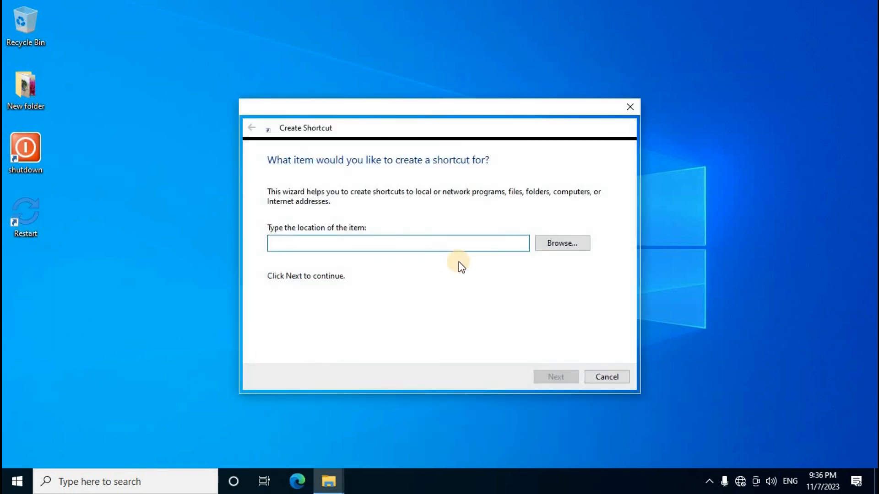
pyautogui.click(567, 249)
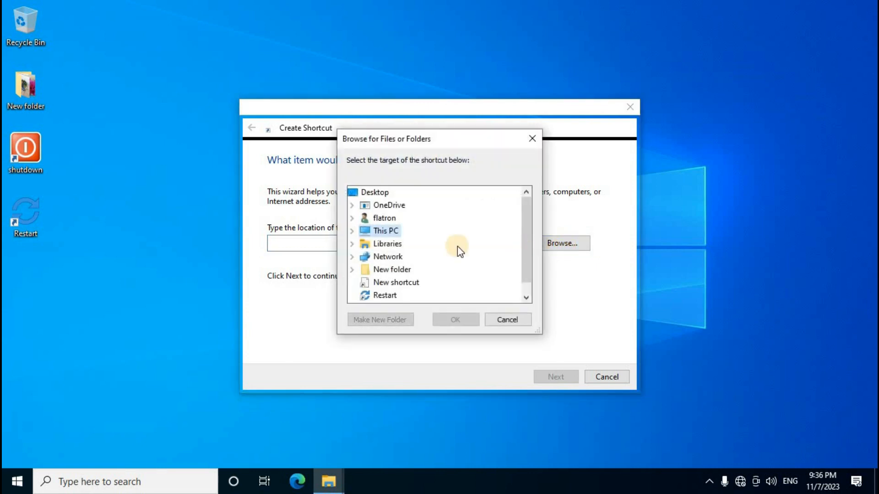
pyautogui.doubleClick(377, 232)
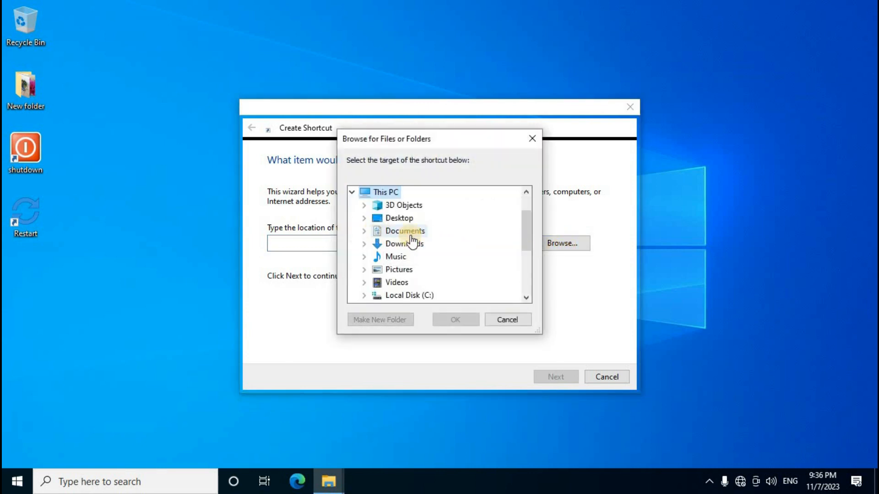
pyautogui.scroll(-2, 407, 265)
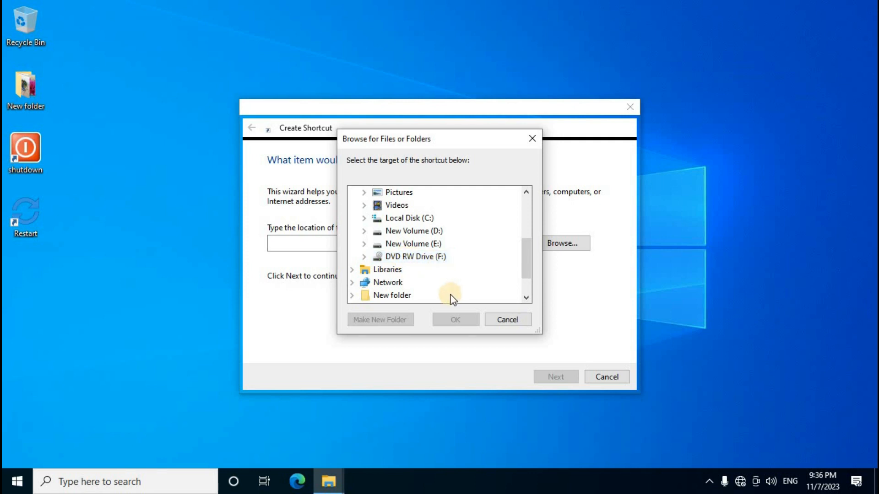
pyautogui.click(428, 257)
pyautogui.click(512, 256)
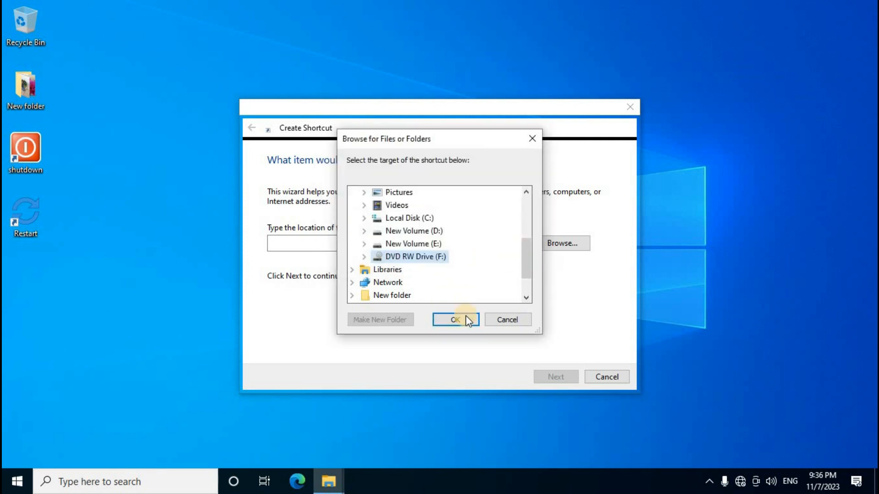
pyautogui.click(456, 320)
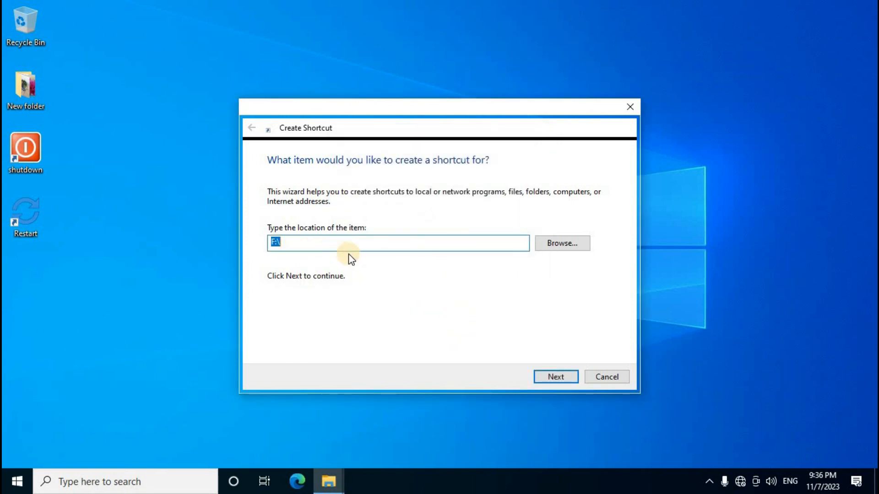
pyautogui.click(553, 377)
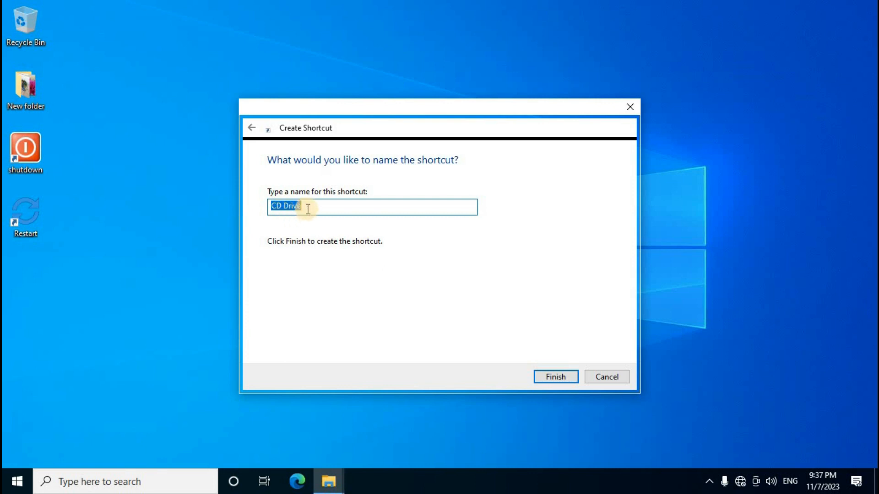
pyautogui.click(564, 377)
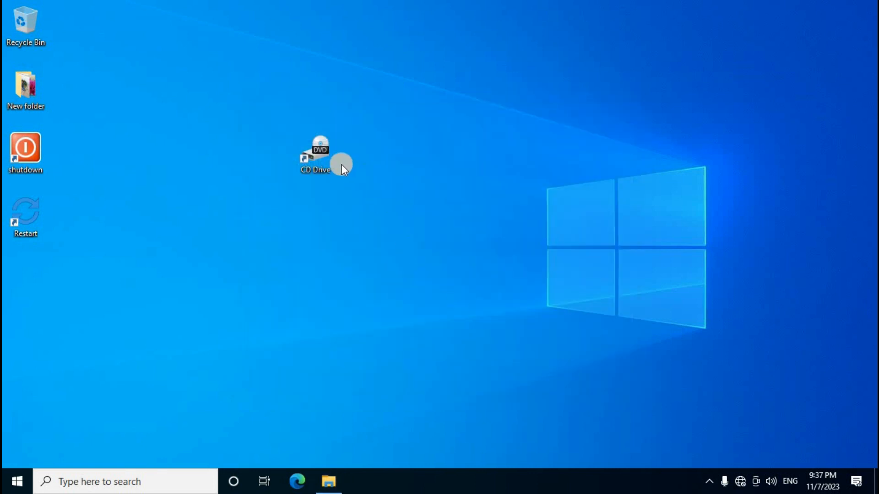
# Assign Num 1 as the CD Drive shortcut's shortcut key and apply the change.
pyautogui.rightClick(321, 153)
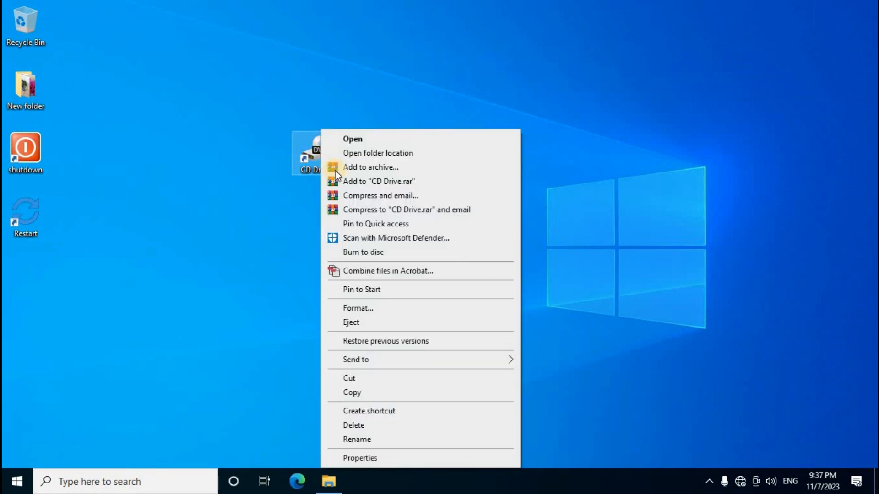
pyautogui.click(356, 461)
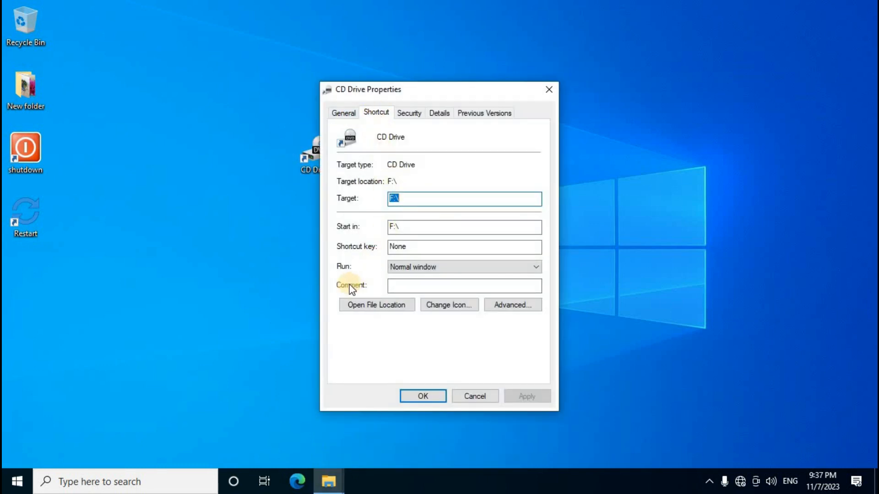
pyautogui.click(409, 248)
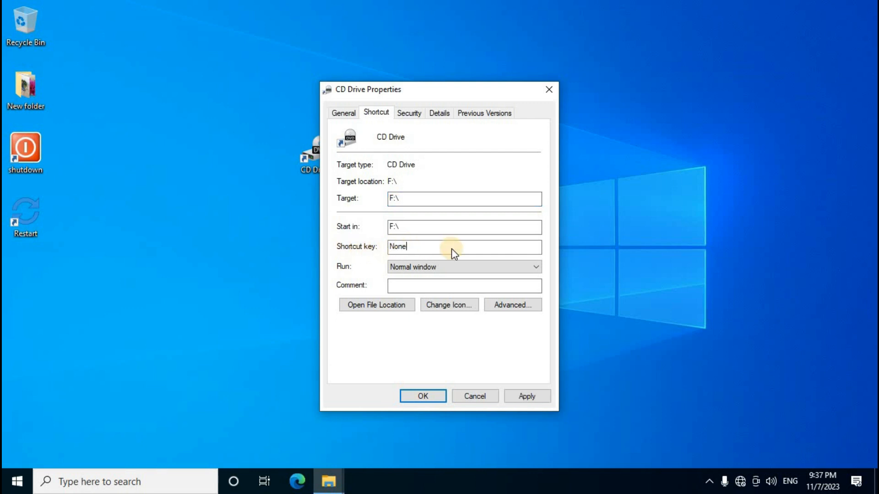
pyautogui.press('KP_1')
pyautogui.click(534, 395)
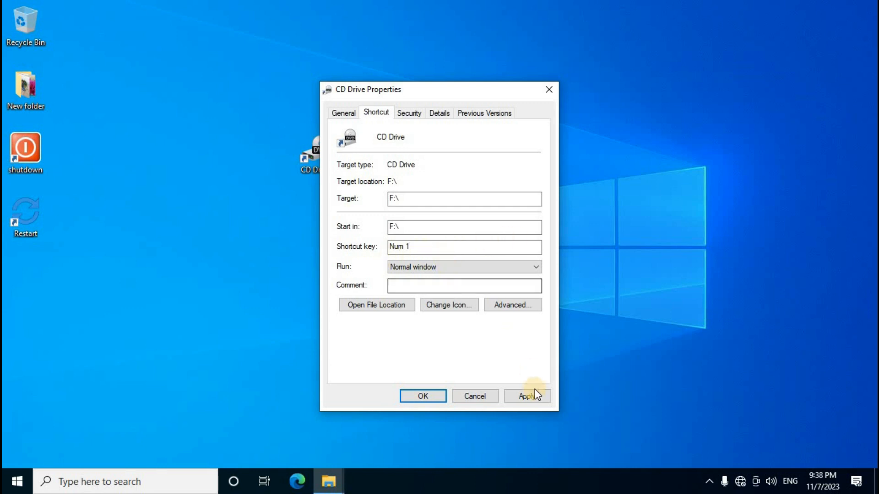
pyautogui.click(421, 399)
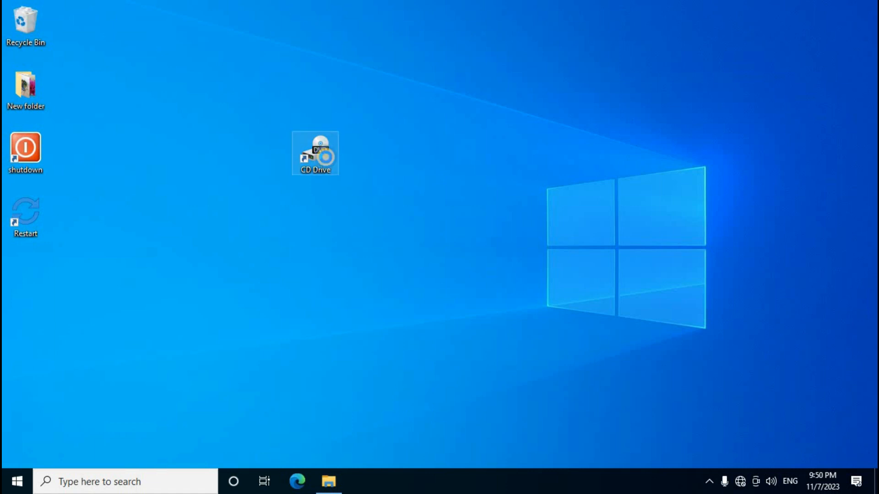
pyautogui.rightClick(320, 153)
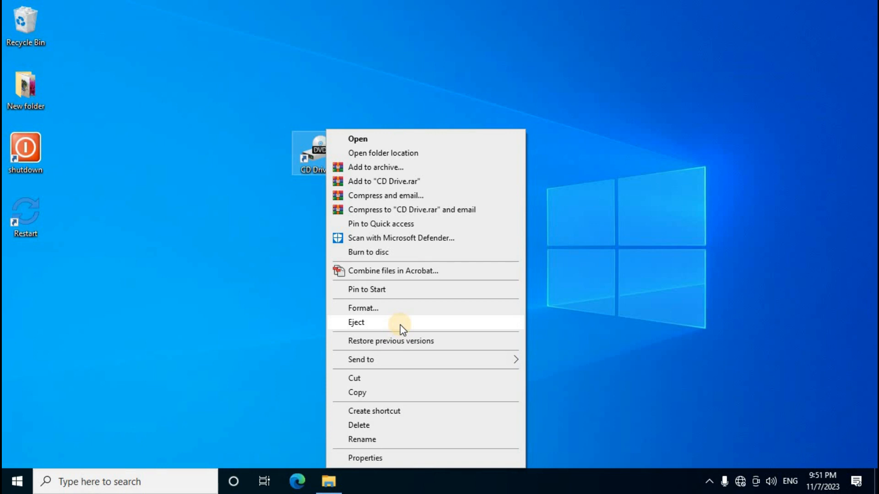
pyautogui.click(460, 96)
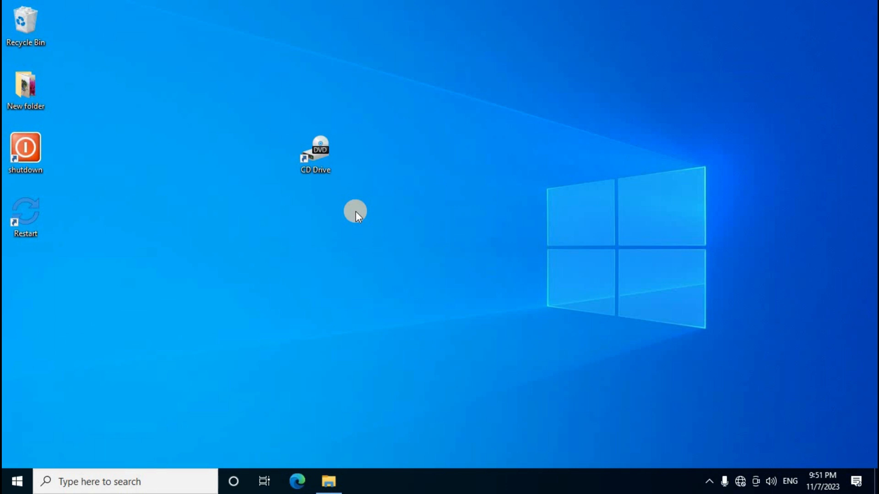
# Clear the CD Drive shortcut's shortcut key, set it to Num - and apply the change.
pyautogui.rightClick(311, 150)
pyautogui.click(361, 459)
pyautogui.click(422, 247)
pyautogui.press('KP_1')
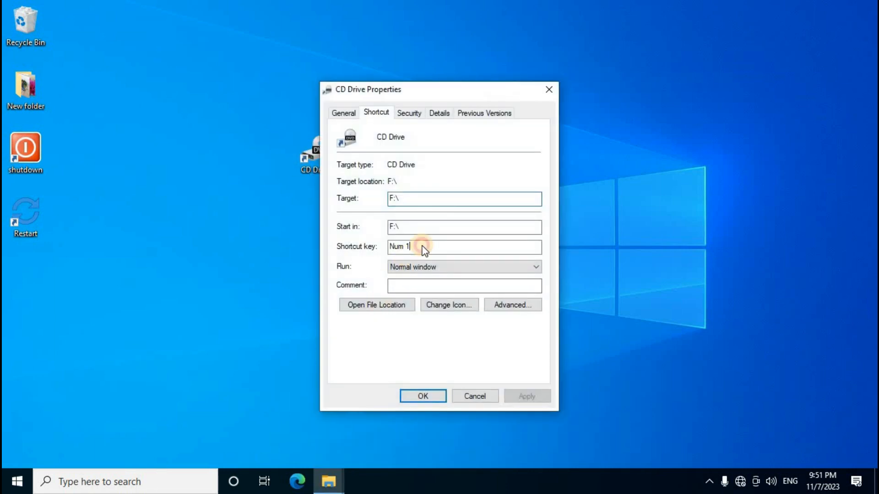
pyautogui.press('BackSpace')
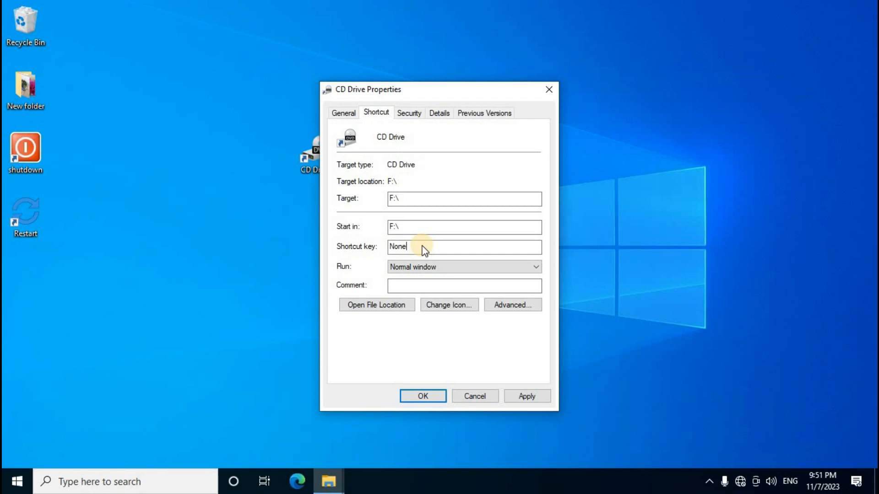
pyautogui.press('KP_Subtract')
pyautogui.click(523, 398)
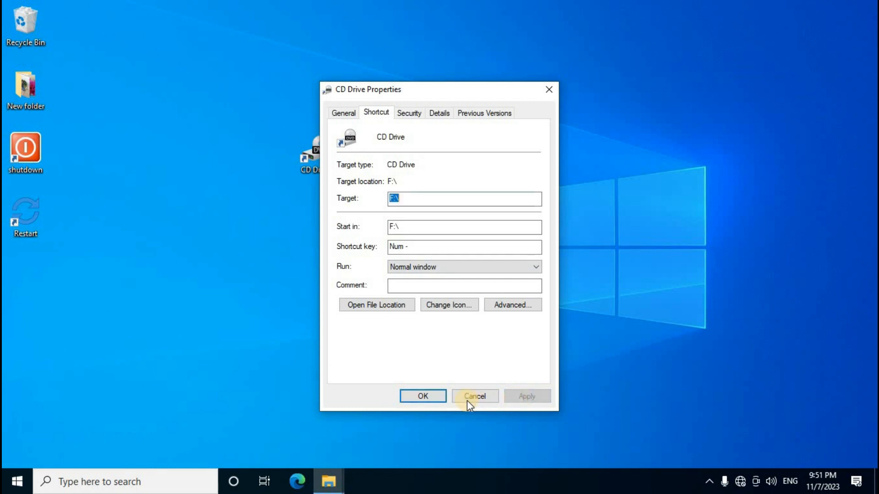
pyautogui.click(428, 396)
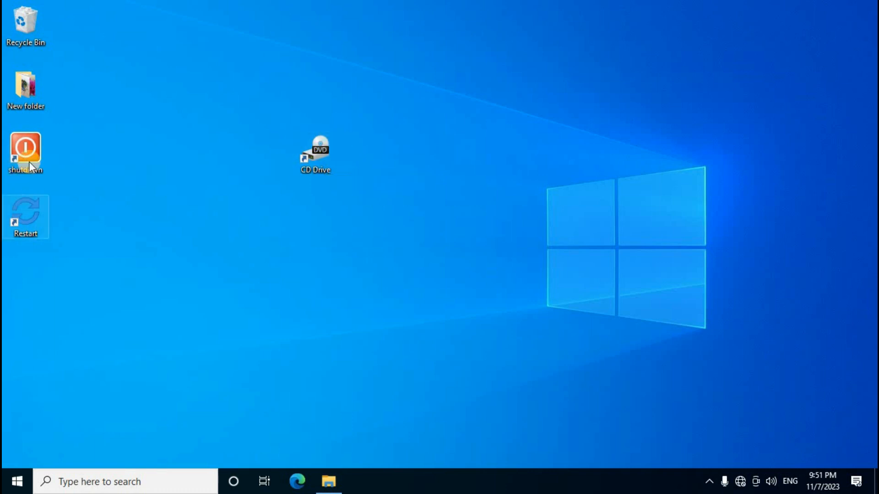
pyautogui.moveTo(411, 134); pyautogui.dragTo(7, 274)
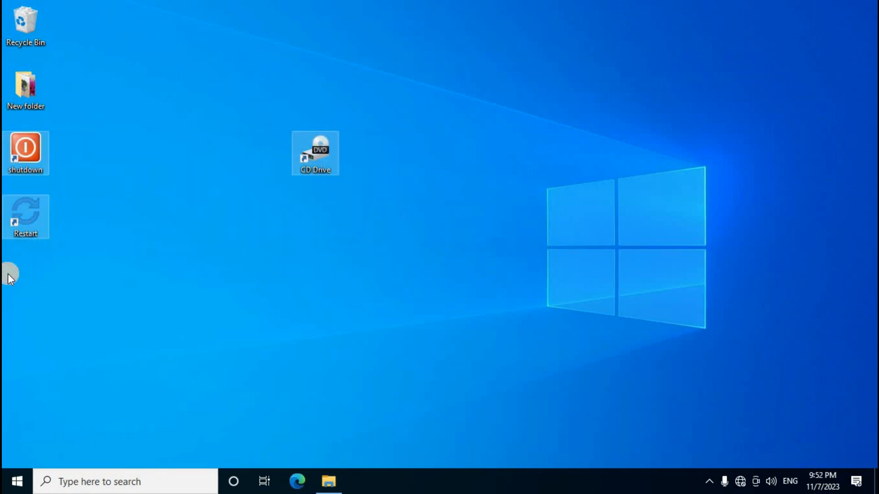
pyautogui.rightClick(26, 158)
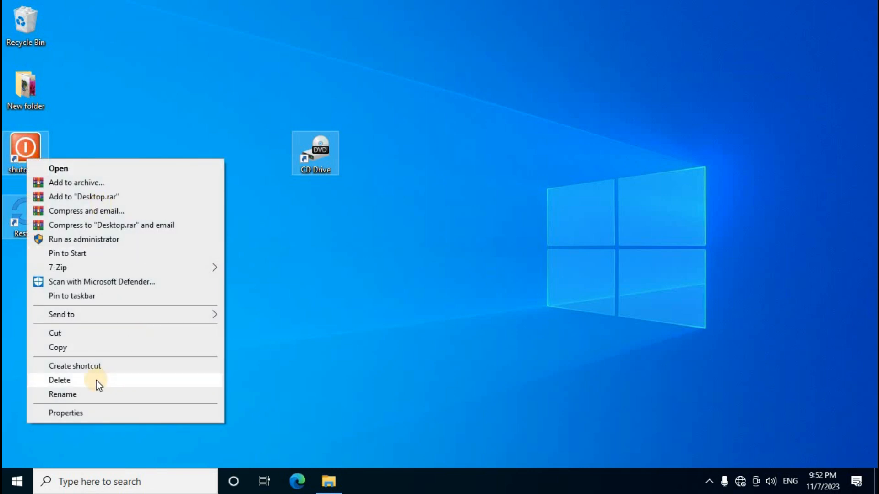
pyautogui.click(392, 238)
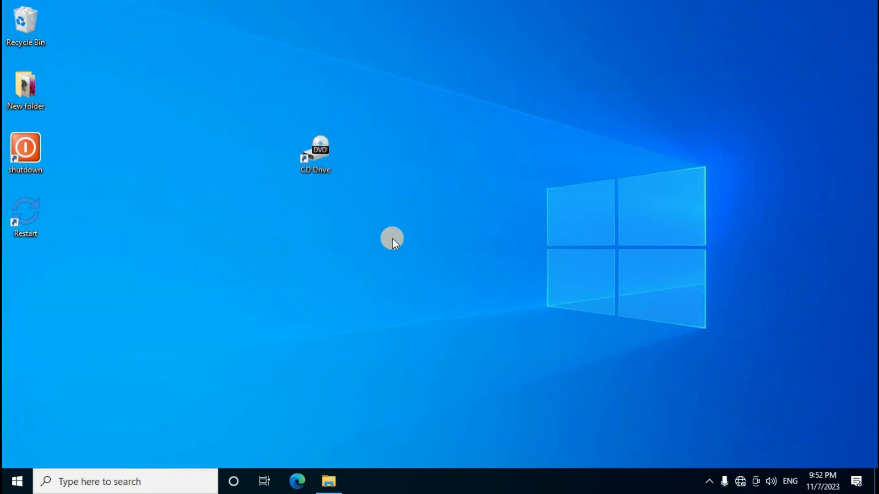